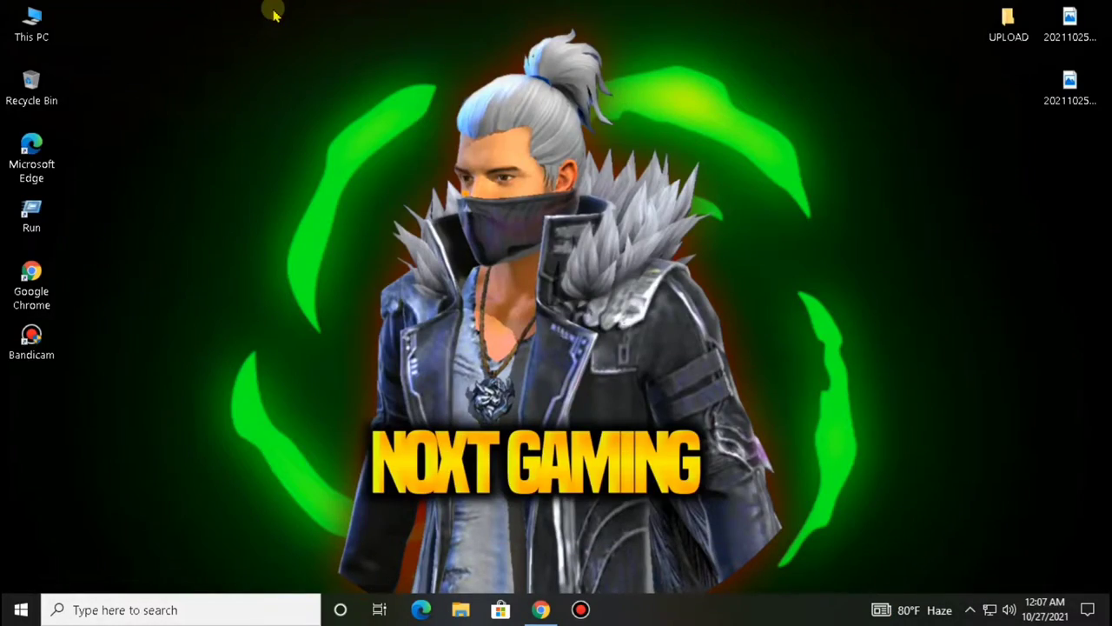
{"action": "right_click", "coordinate": [274, 13]}
{"action": "left_click", "coordinate": [285, 57]}
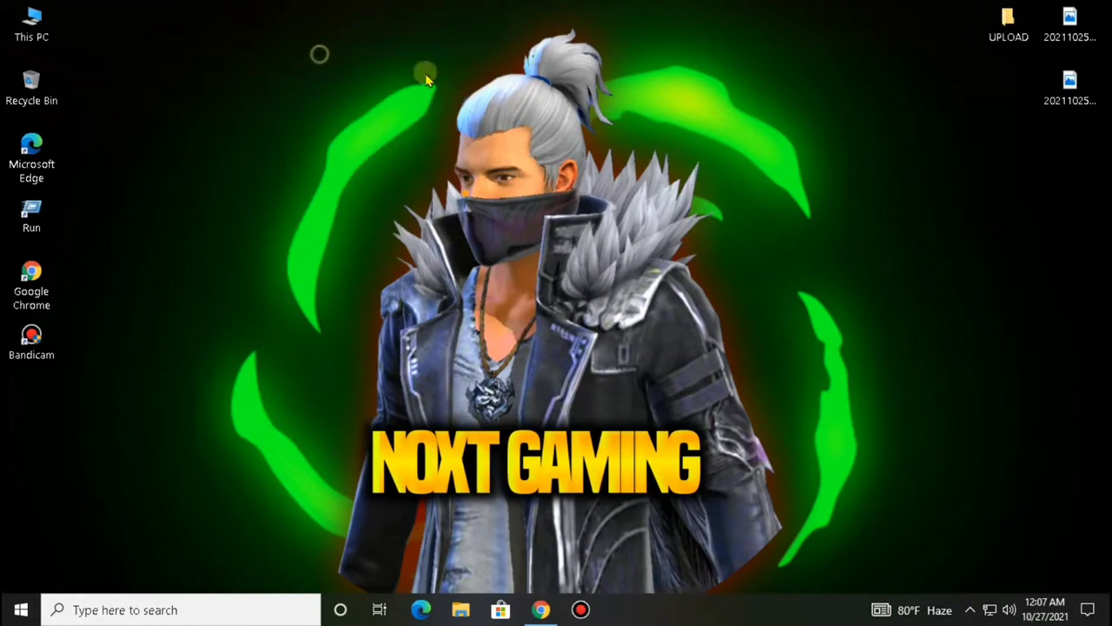
Switch to Google Chrome and search the web for bandicam.
{"action": "left_click", "coordinate": [540, 608]}
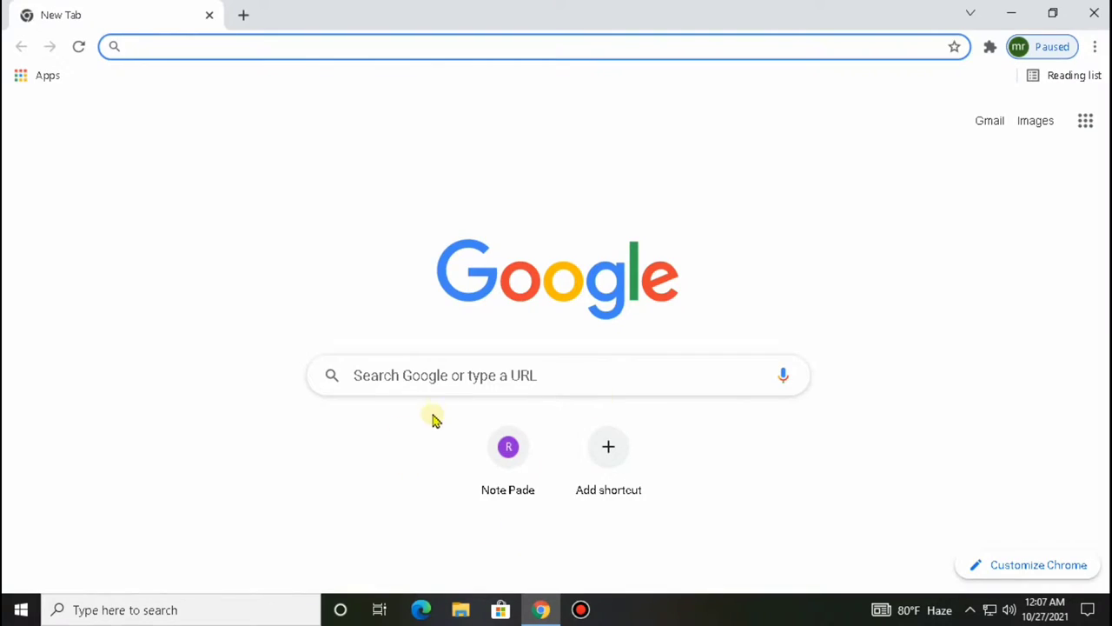
{"action": "left_click", "coordinate": [448, 379]}
{"action": "left_click", "coordinate": [284, 46]}
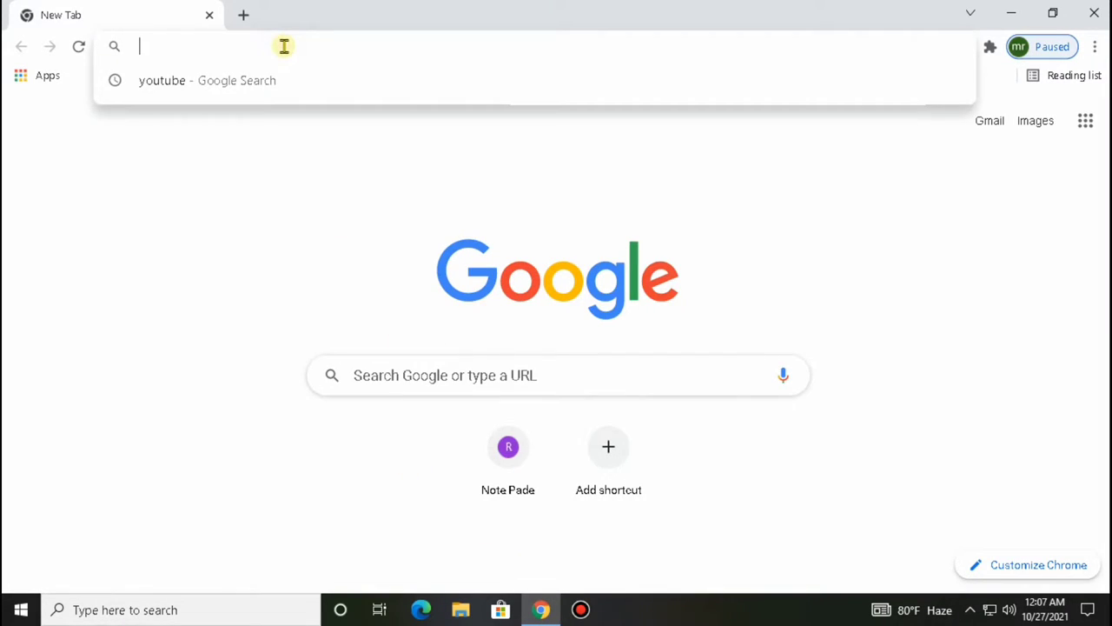
{"action": "type", "text": "bandf"}
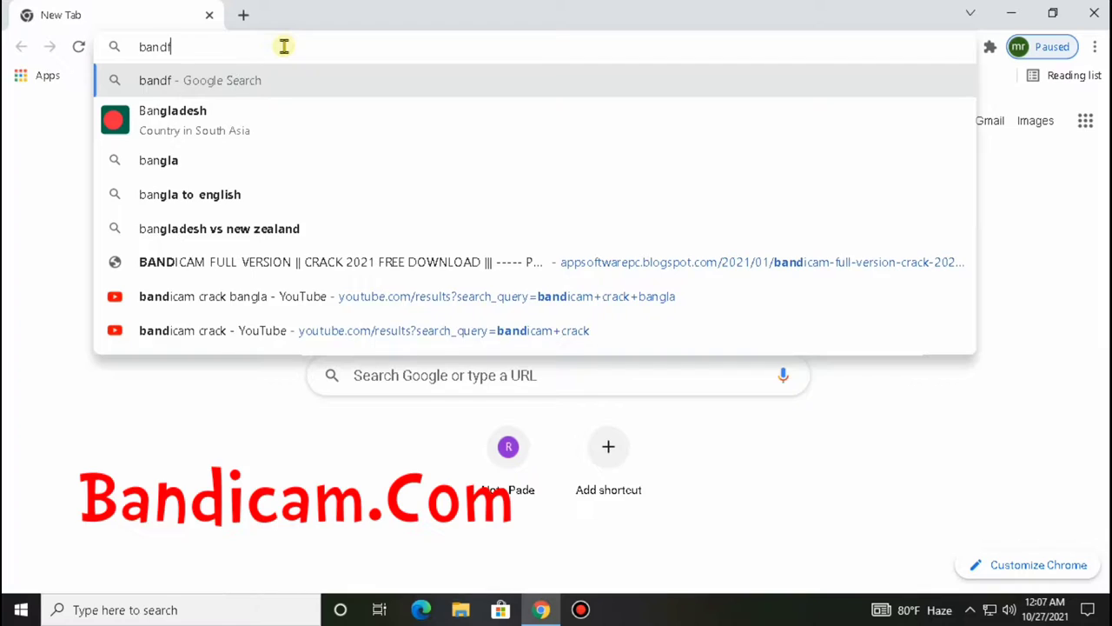
{"action": "type", "text": "ica,m"}
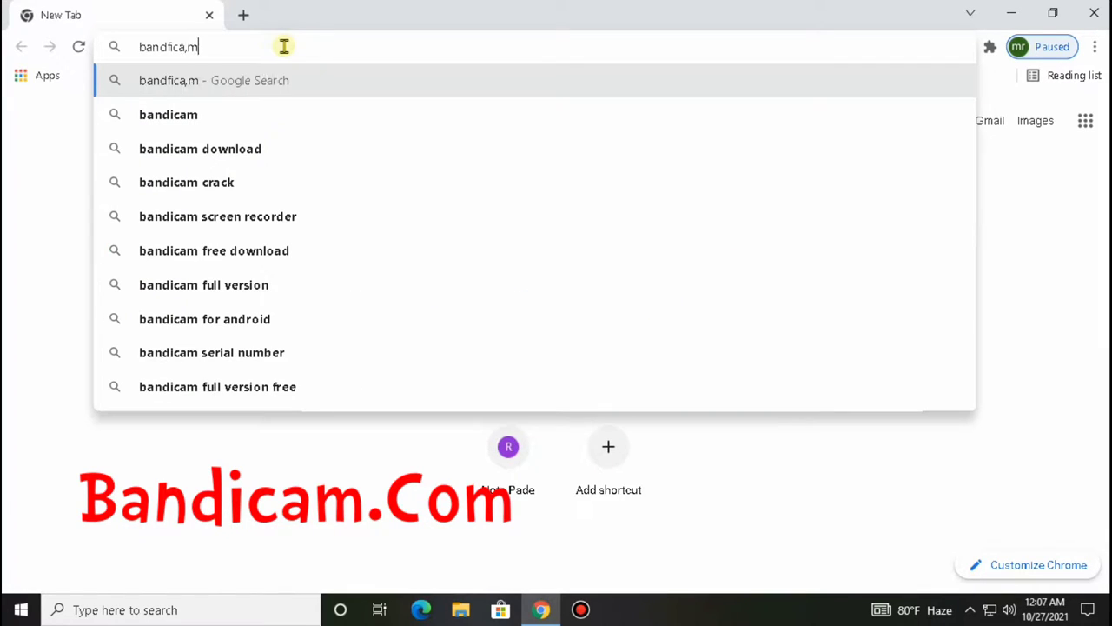
{"action": "key", "text": "BackSpace"}
{"action": "key", "text": "BackSpace"}
{"action": "key", "text": "BackSpace"}
{"action": "key", "text": "BackSpace"}
{"action": "key", "text": "BackSpace"}
{"action": "key", "text": "BackSpace"}
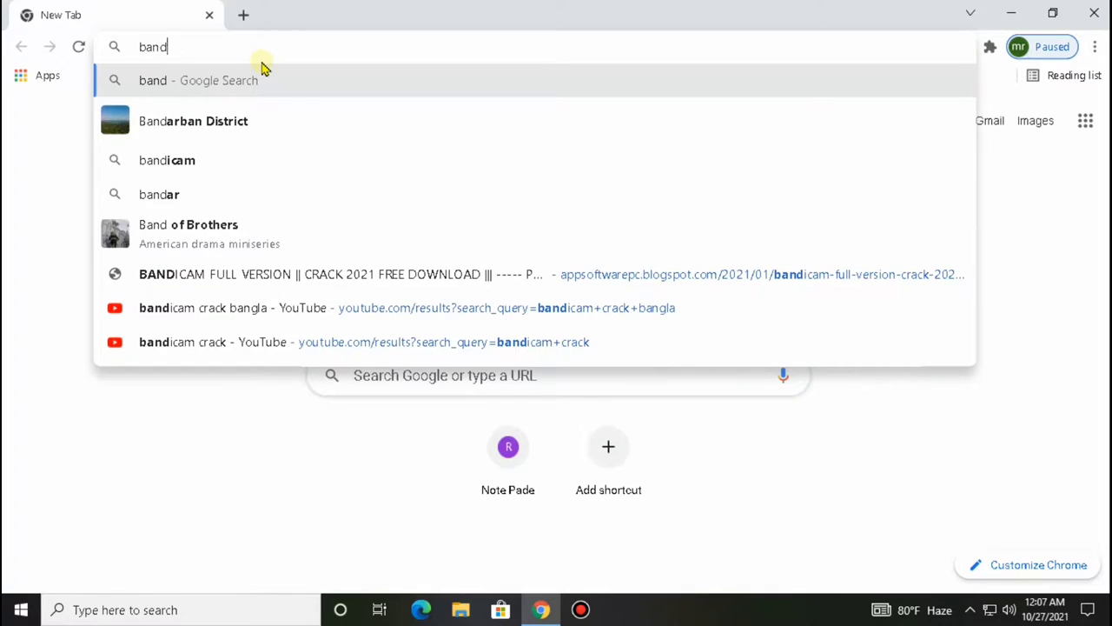
{"action": "left_click", "coordinate": [179, 163]}
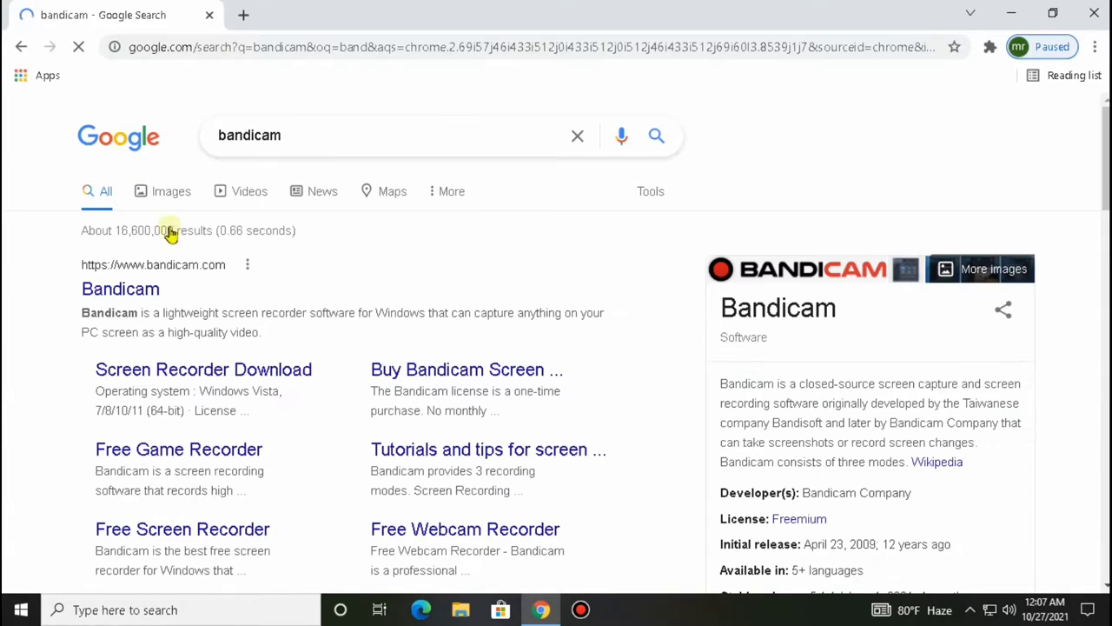
Open the official bandicam.com site from the search results and go to its free download page.
{"action": "left_click", "coordinate": [150, 292]}
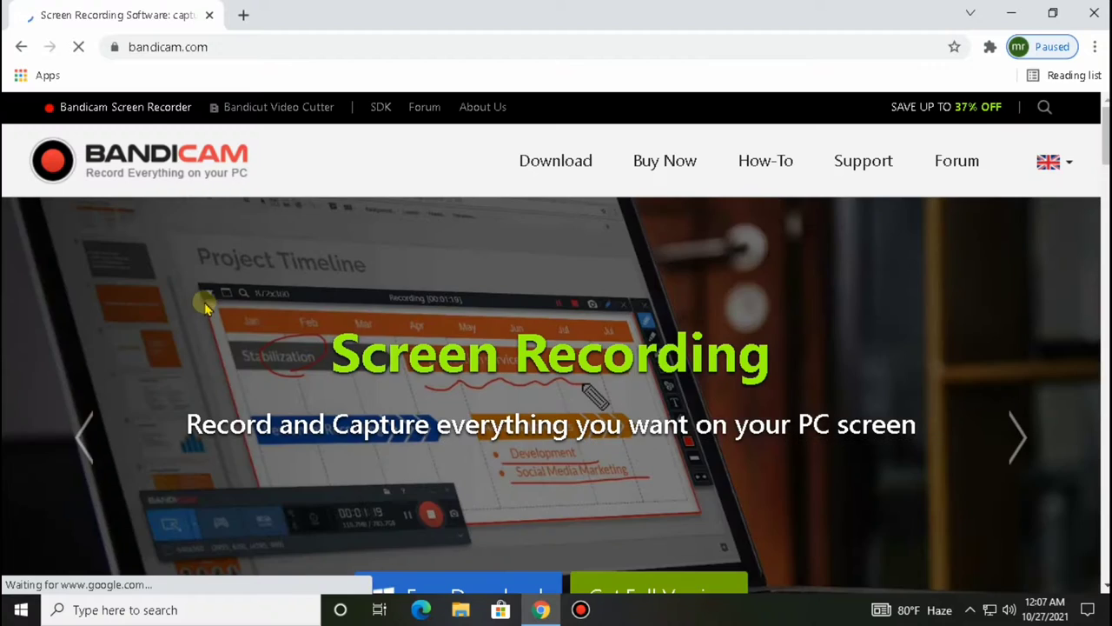
{"action": "scroll", "coordinate": [516, 454], "scroll_direction": "down", "scroll_amount": 4}
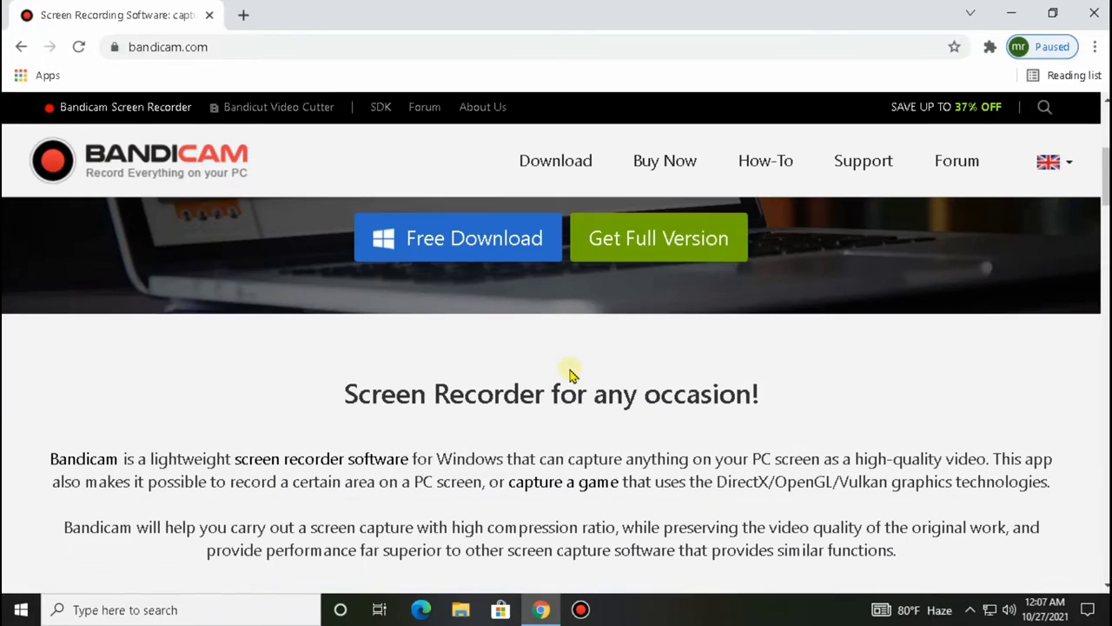
{"action": "scroll", "coordinate": [571, 375], "scroll_direction": "up", "scroll_amount": 4}
{"action": "scroll", "coordinate": [797, 497], "scroll_direction": "down", "scroll_amount": 2}
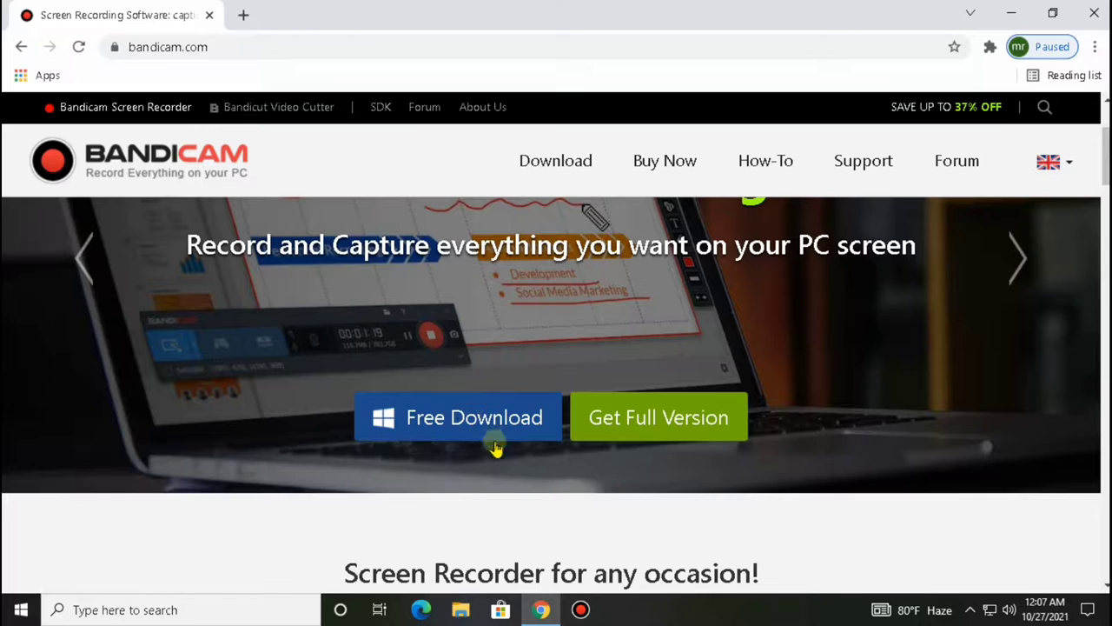
{"action": "left_click", "coordinate": [464, 418]}
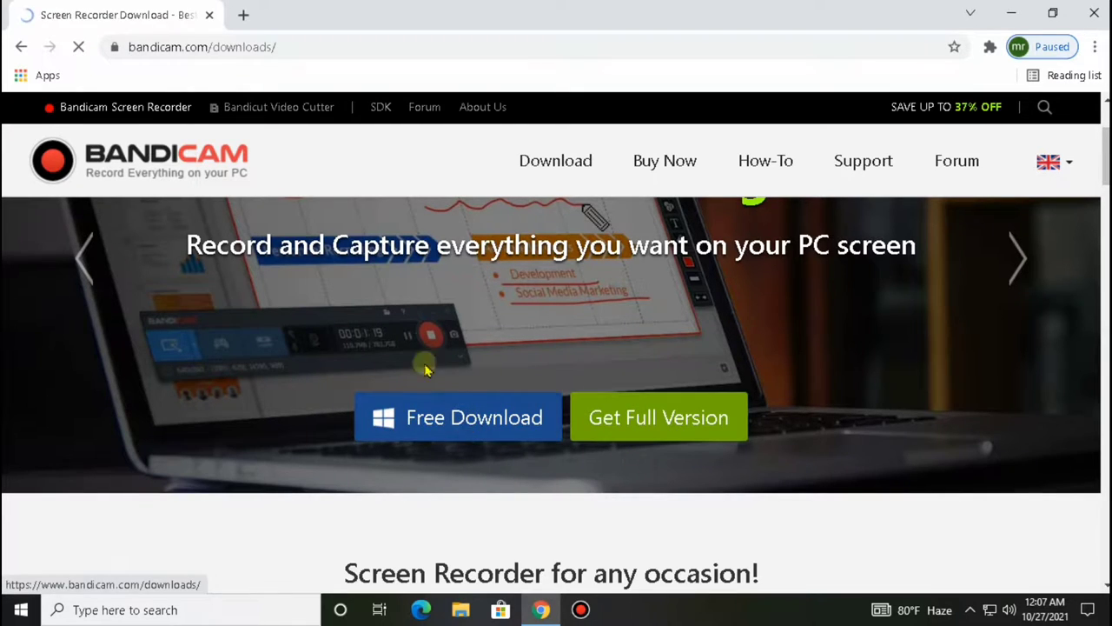
Start downloading the Bandicam setup file, bdcamsetup.exe, from the download page.
{"action": "scroll", "coordinate": [574, 449], "scroll_direction": "down", "scroll_amount": 6}
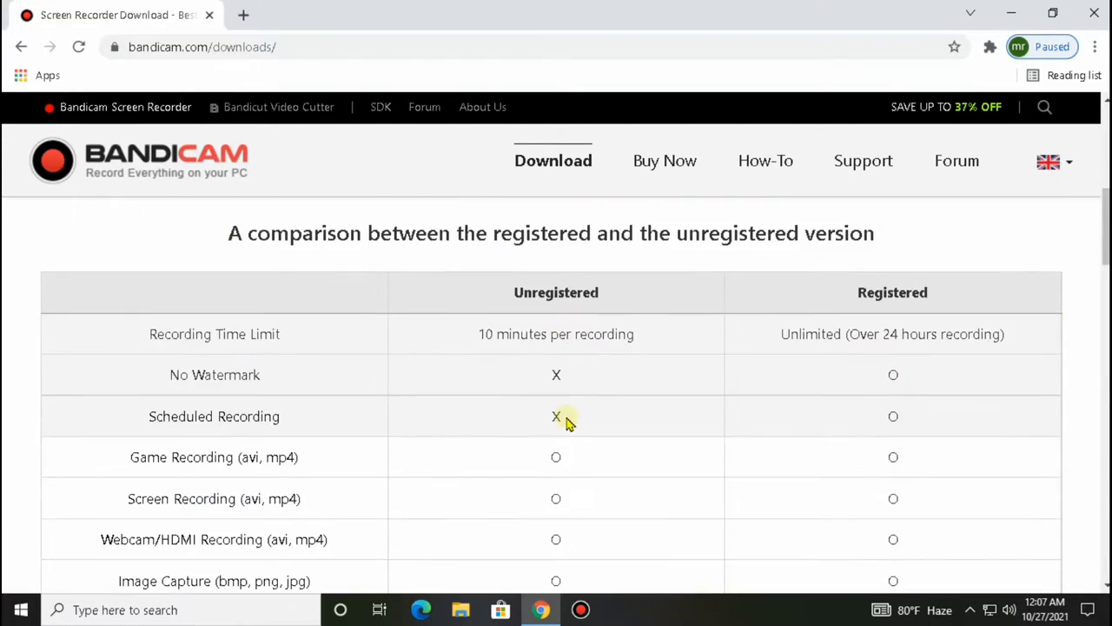
{"action": "scroll", "coordinate": [565, 421], "scroll_direction": "up", "scroll_amount": 6}
{"action": "left_click", "coordinate": [657, 405]}
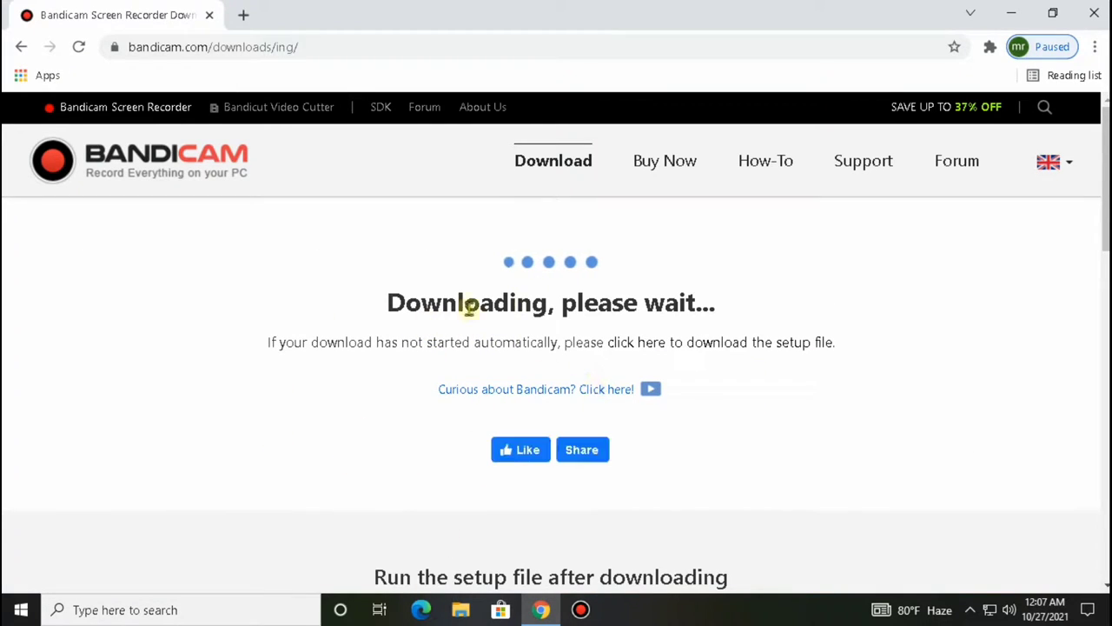
{"action": "left_click_drag", "start_coordinate": [707, 298], "coordinate": [212, 301]}
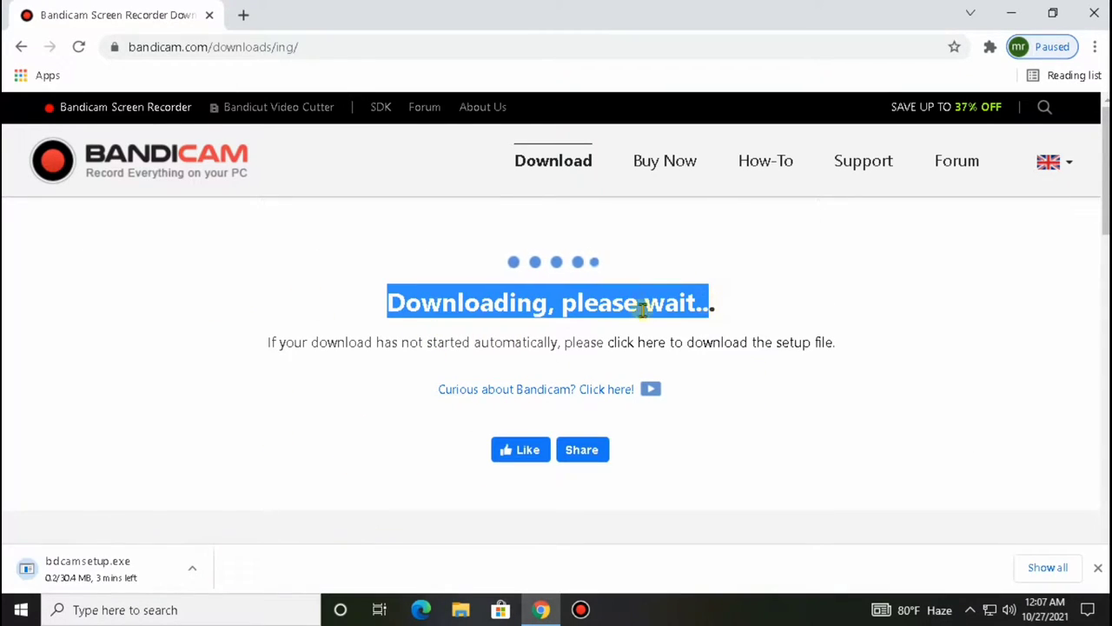
{"action": "left_click", "coordinate": [851, 320]}
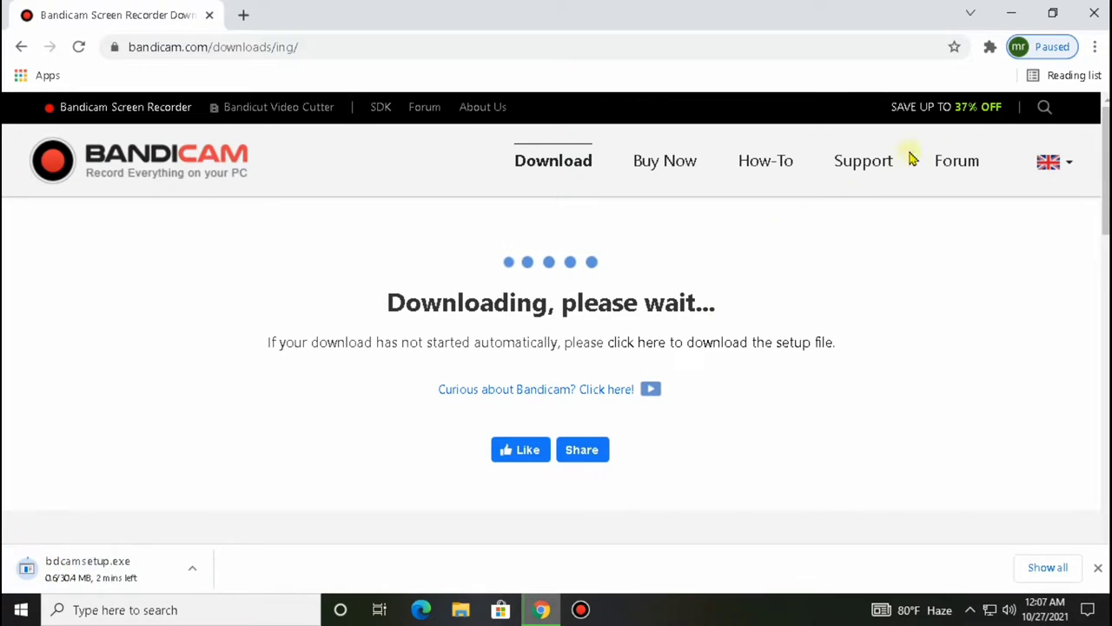
Cancel the bdcamsetup.exe download and clear both entries from the browser's download history, then close the browser.
{"action": "left_click", "coordinate": [1095, 47]}
{"action": "left_click", "coordinate": [971, 164]}
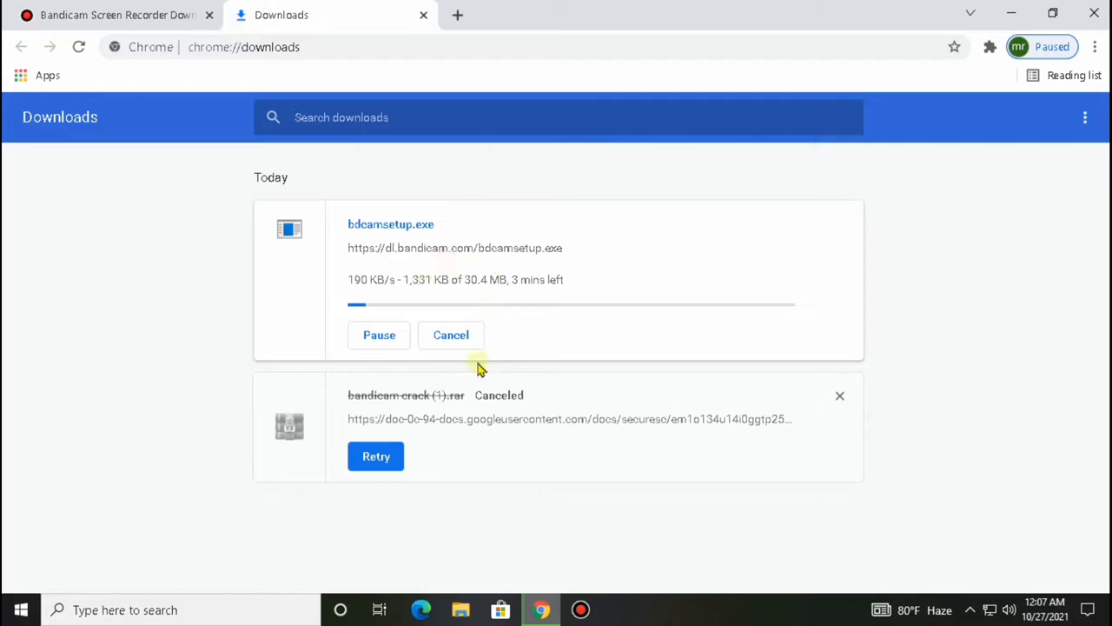
{"action": "left_click", "coordinate": [474, 336]}
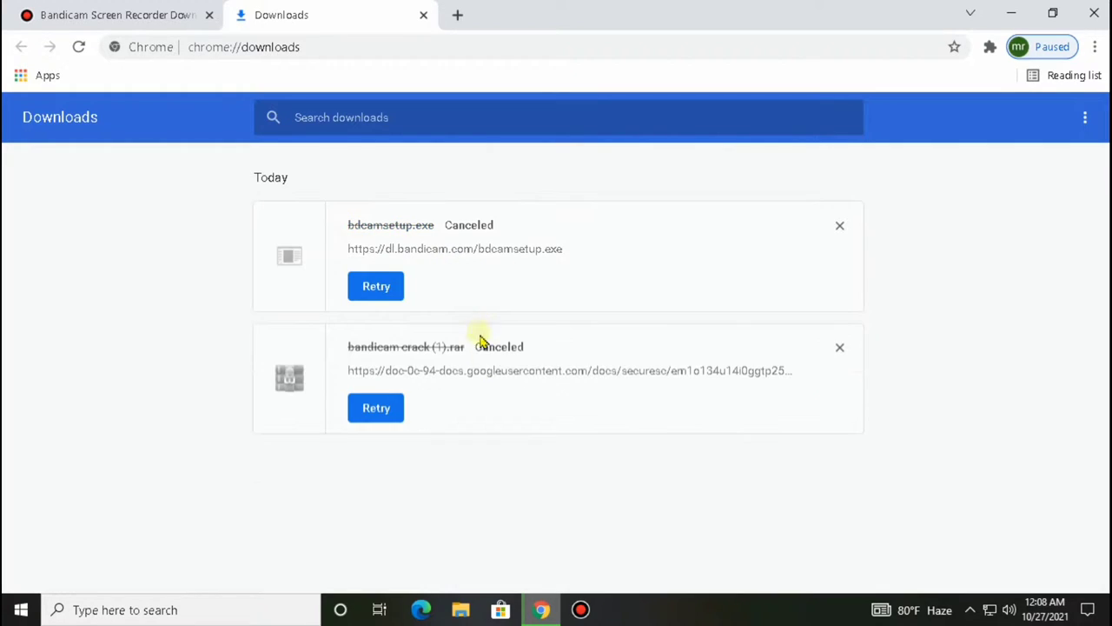
{"action": "left_click", "coordinate": [842, 228]}
{"action": "left_click", "coordinate": [840, 227]}
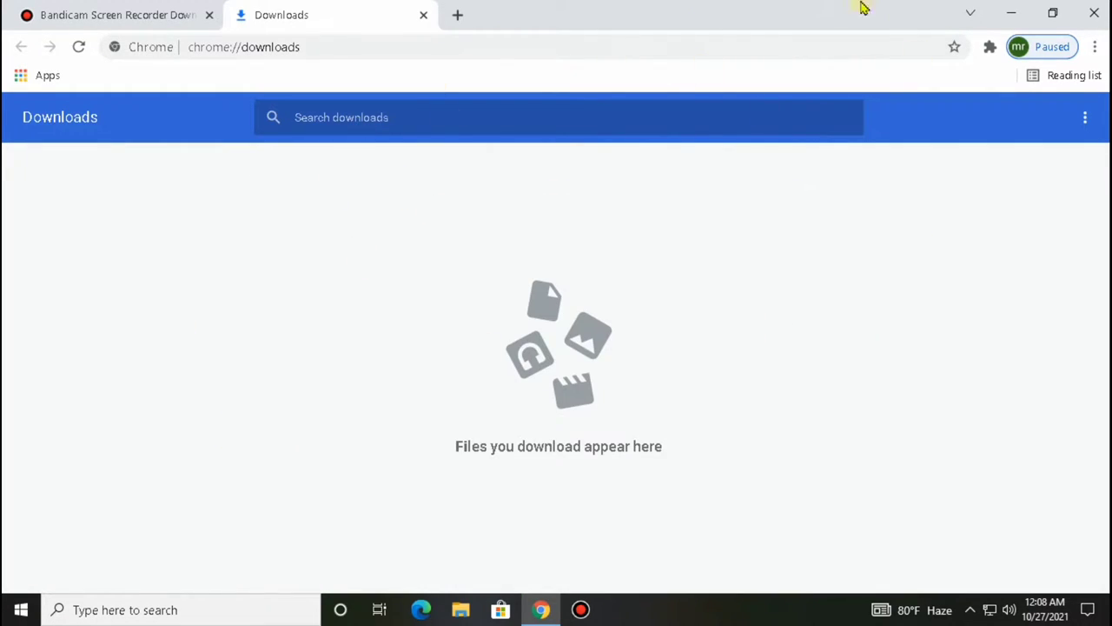
{"action": "left_click", "coordinate": [1094, 13]}
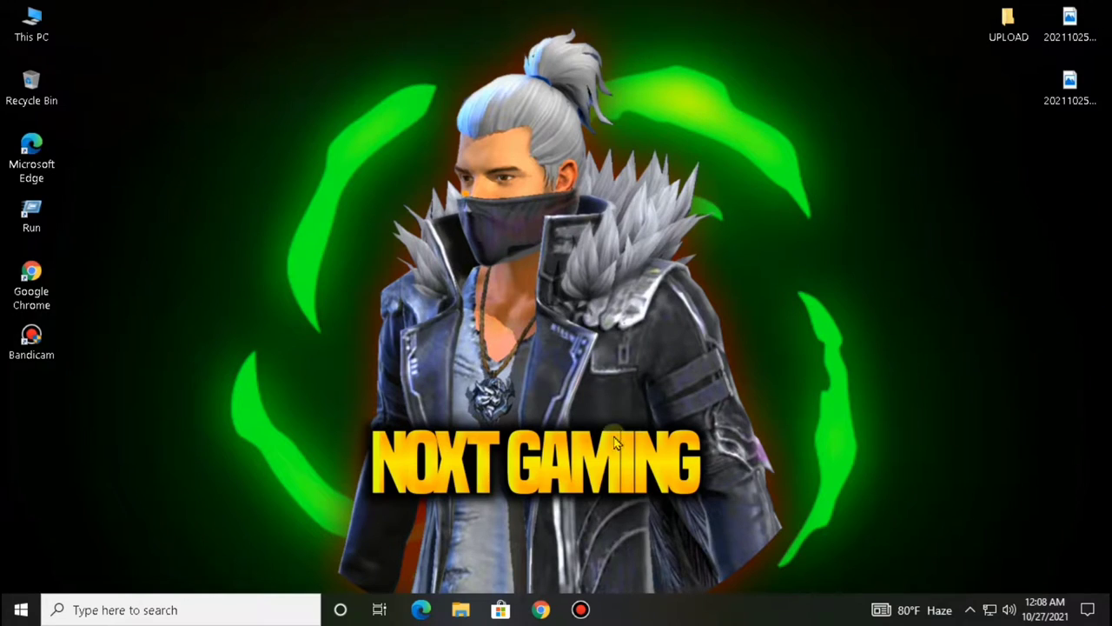
Refresh the desktop and open the Downloads folder in File Explorer.
{"action": "right_click", "coordinate": [269, 67]}
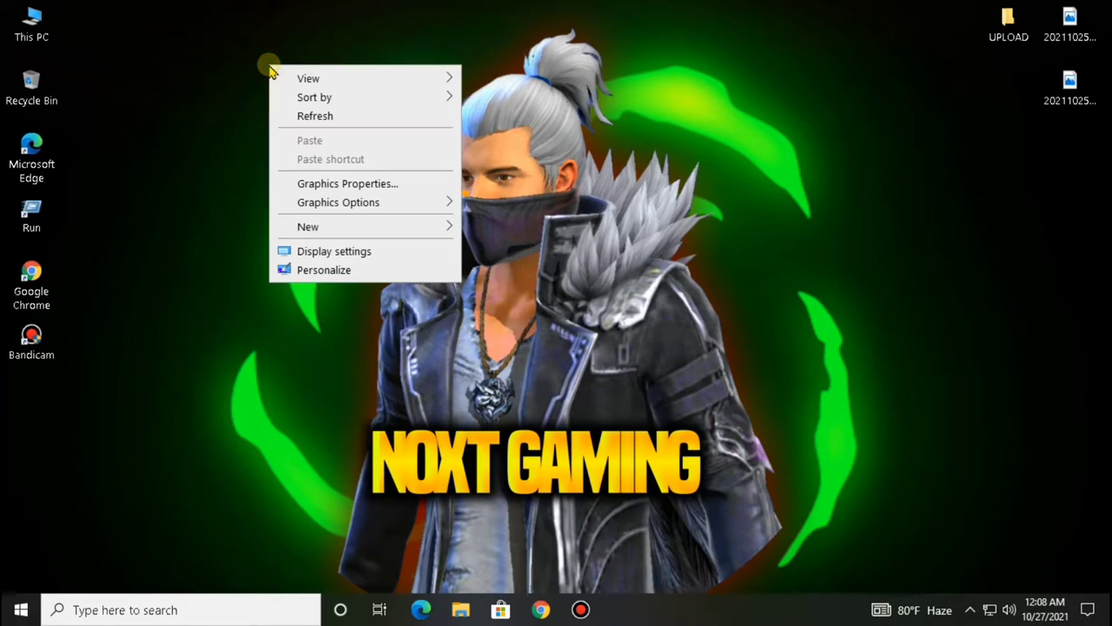
{"action": "left_click", "coordinate": [323, 116]}
{"action": "double_click", "coordinate": [33, 23]}
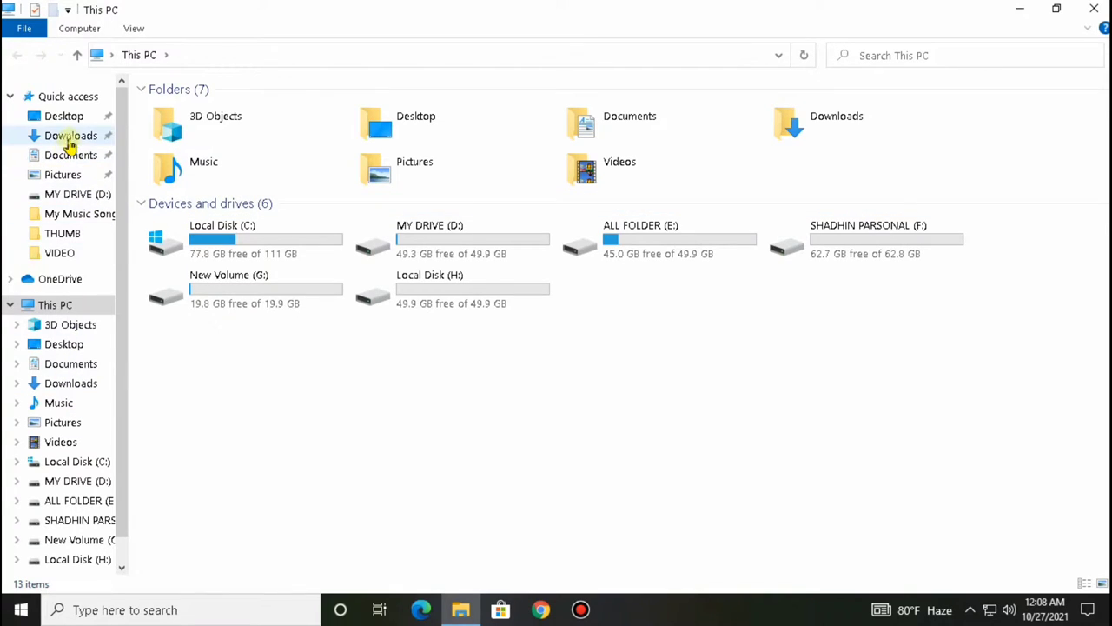
{"action": "left_click", "coordinate": [69, 139]}
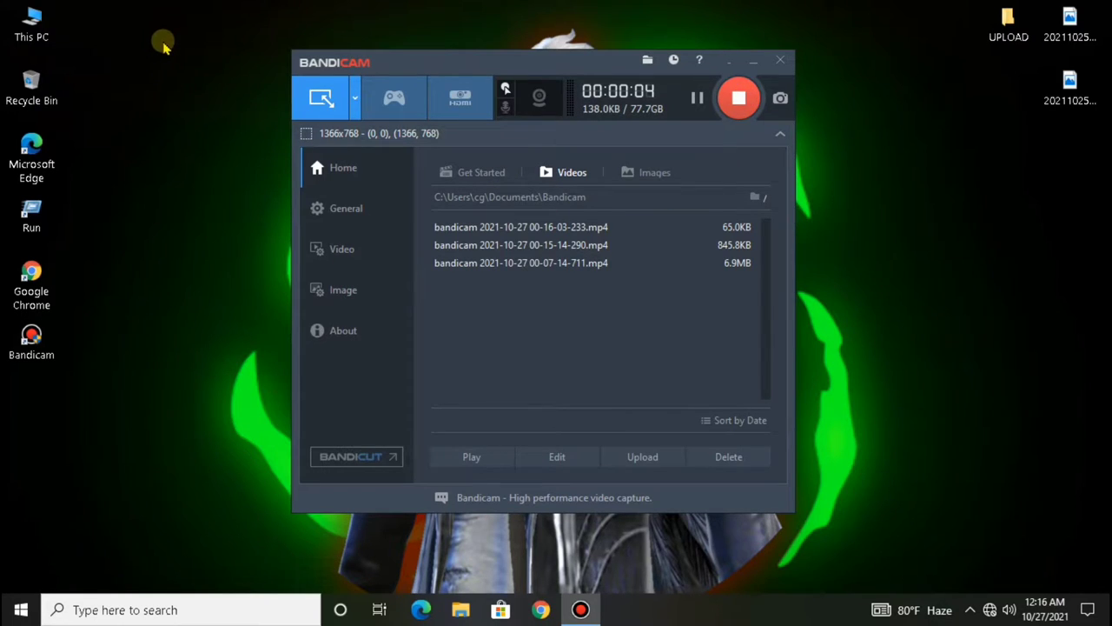
Open Bandicam's video format settings and select Full Size as the recording size for the MP4 format.
{"action": "left_click_drag", "start_coordinate": [513, 68], "coordinate": [596, 51]}
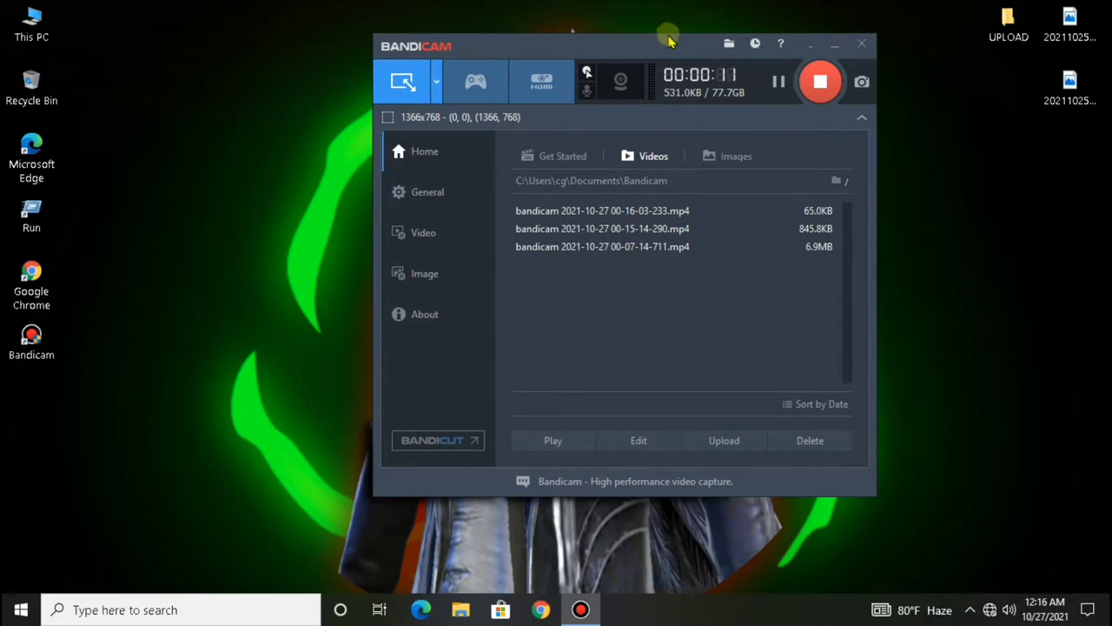
{"action": "left_click_drag", "start_coordinate": [669, 42], "coordinate": [628, 45]}
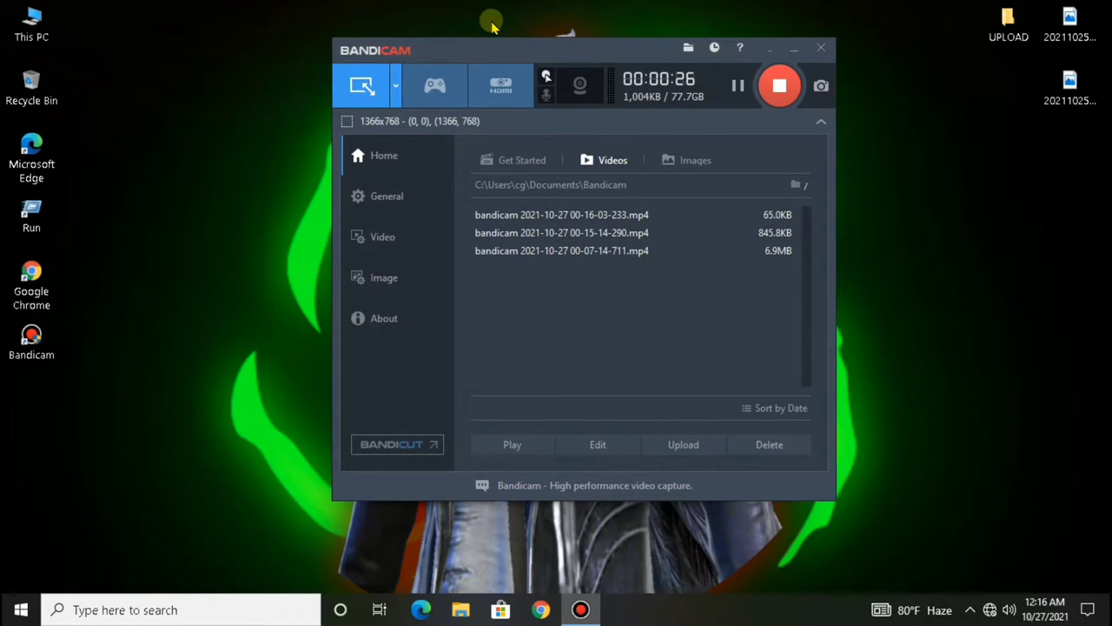
{"action": "left_click", "coordinate": [407, 239]}
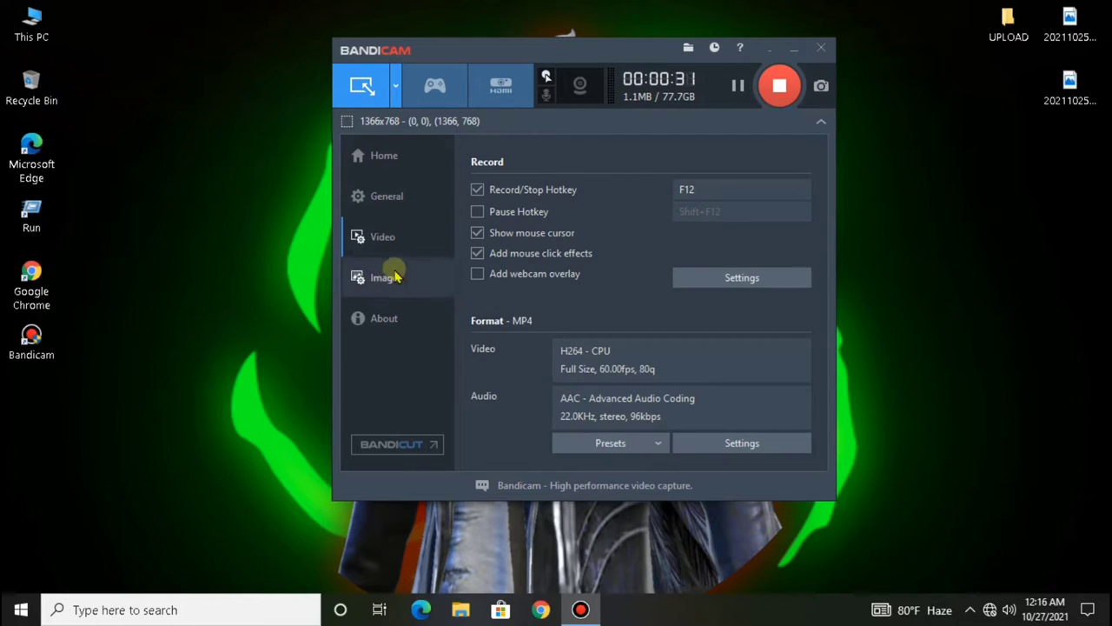
{"action": "left_click", "coordinate": [761, 443]}
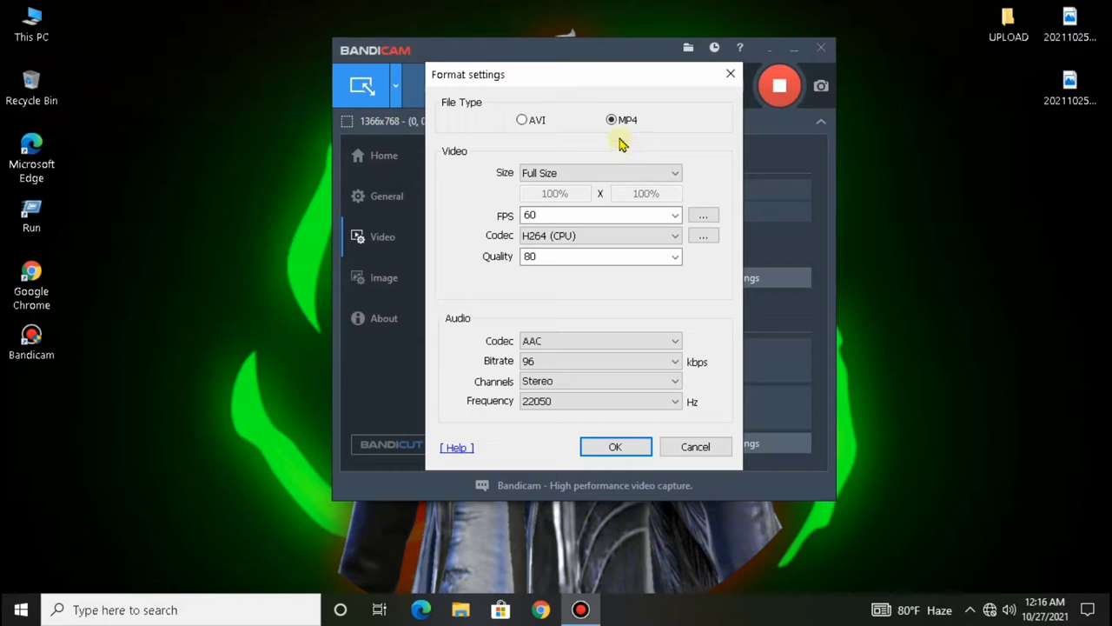
{"action": "left_click", "coordinate": [581, 174]}
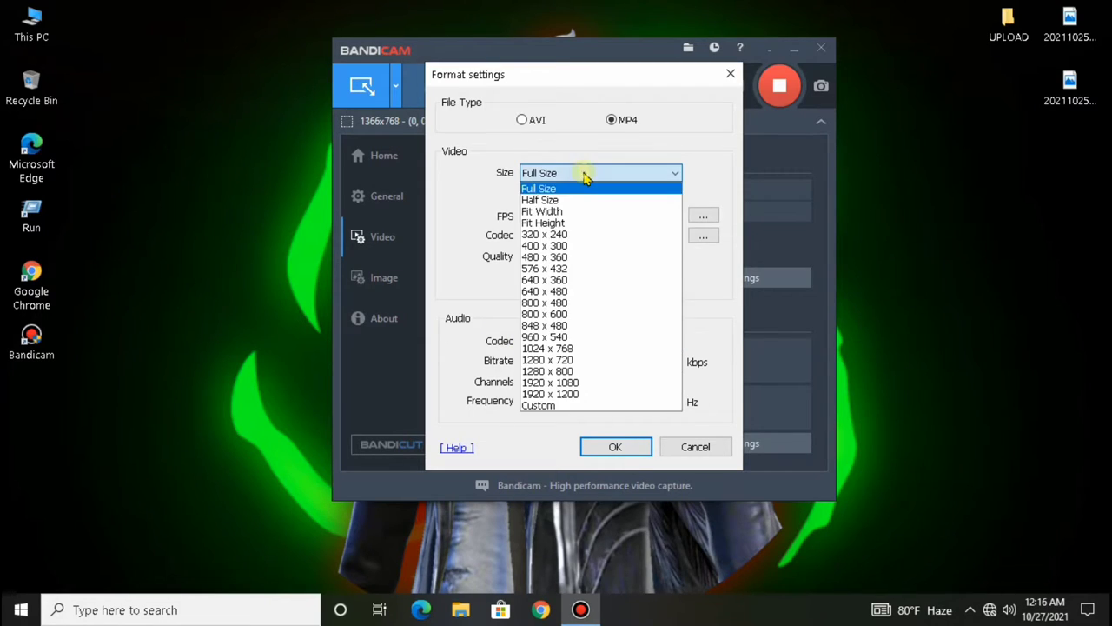
{"action": "left_click", "coordinate": [575, 184]}
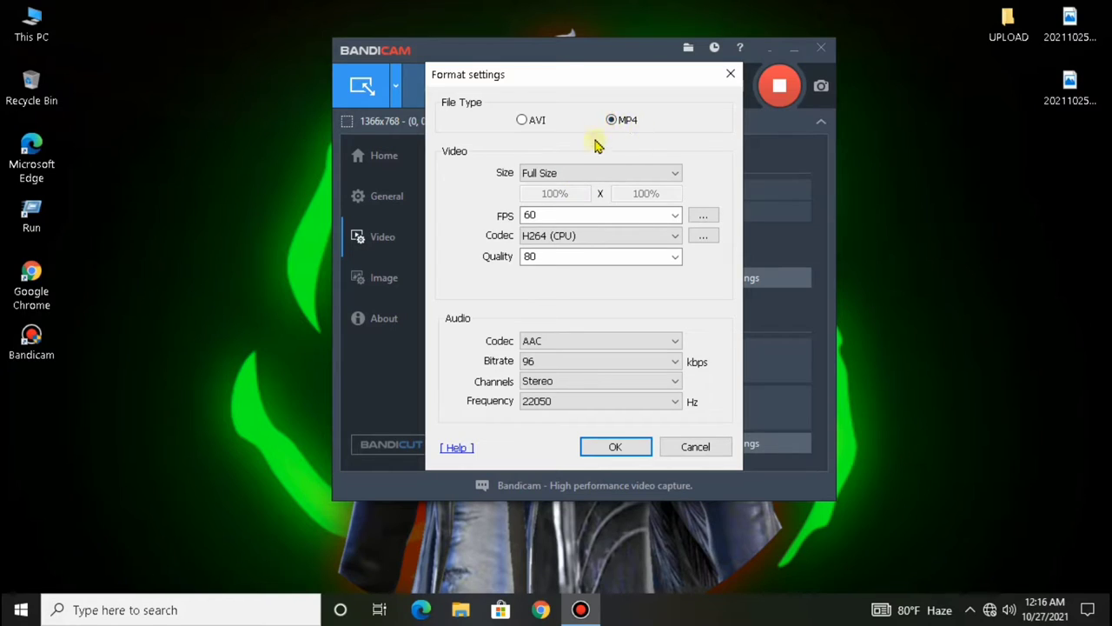
Go to the FPS value of 60 and select H264 (CPU) as the video codec.
{"action": "left_click", "coordinate": [577, 216]}
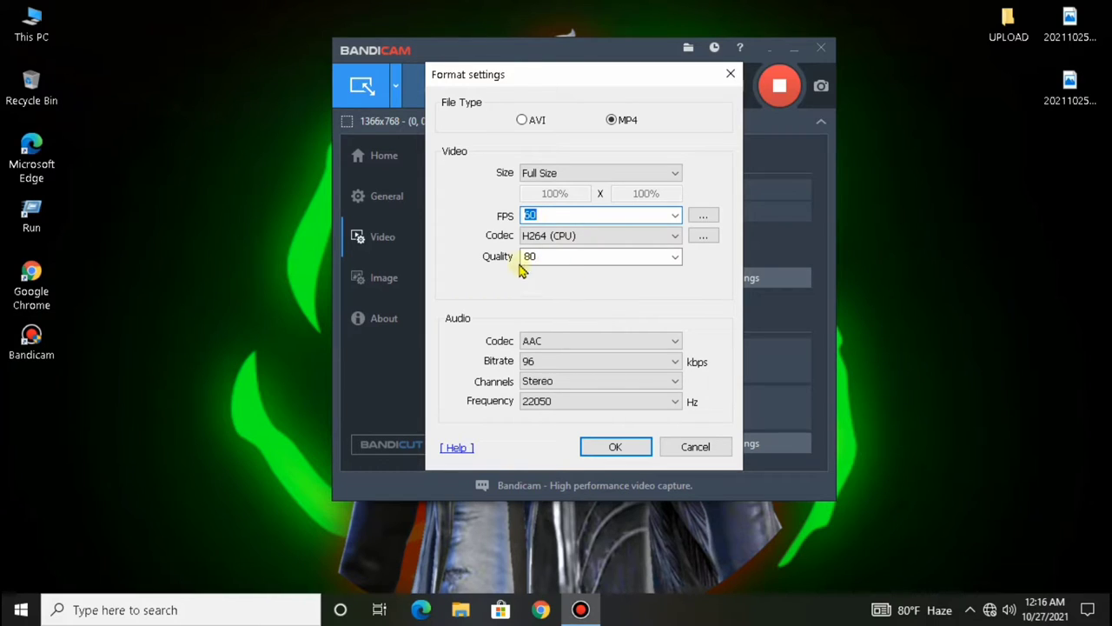
{"action": "left_click", "coordinate": [591, 237]}
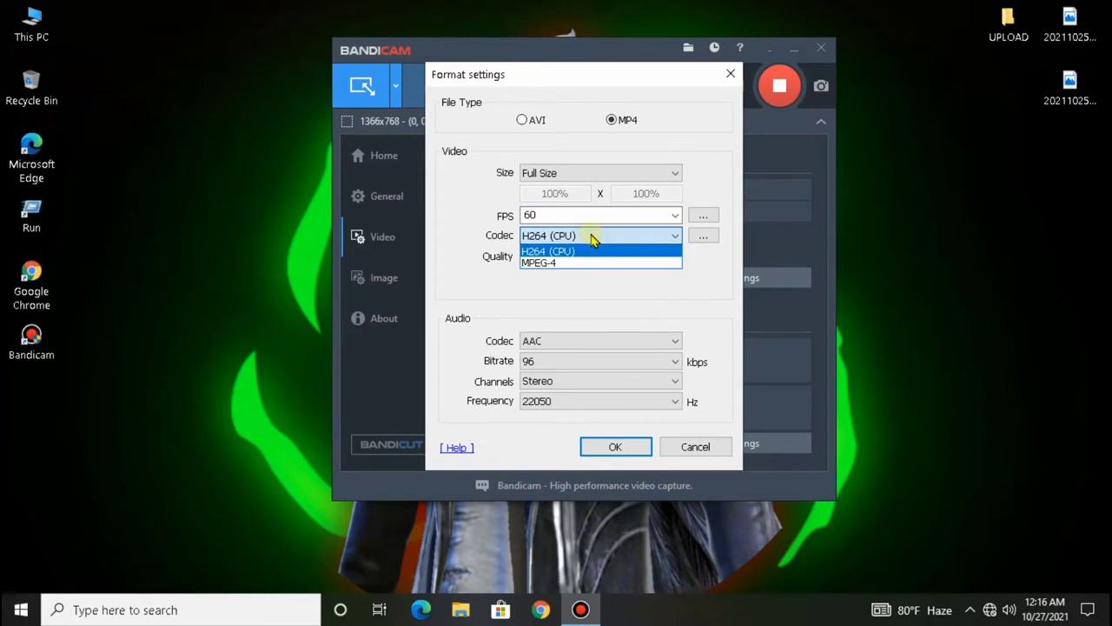
{"action": "left_click", "coordinate": [574, 253]}
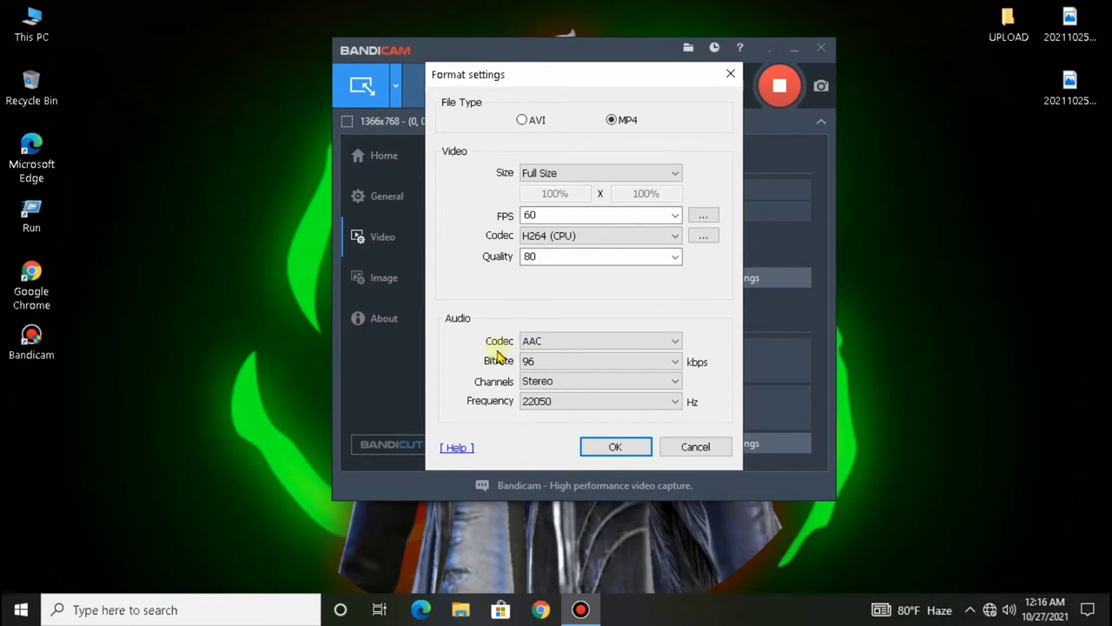
Select the AAC audio codec with a 96 kbps bitrate and apply the format settings.
{"action": "left_click", "coordinate": [639, 348]}
{"action": "left_click", "coordinate": [620, 354]}
{"action": "left_click", "coordinate": [611, 363]}
{"action": "left_click", "coordinate": [602, 377]}
{"action": "left_click", "coordinate": [615, 447]}
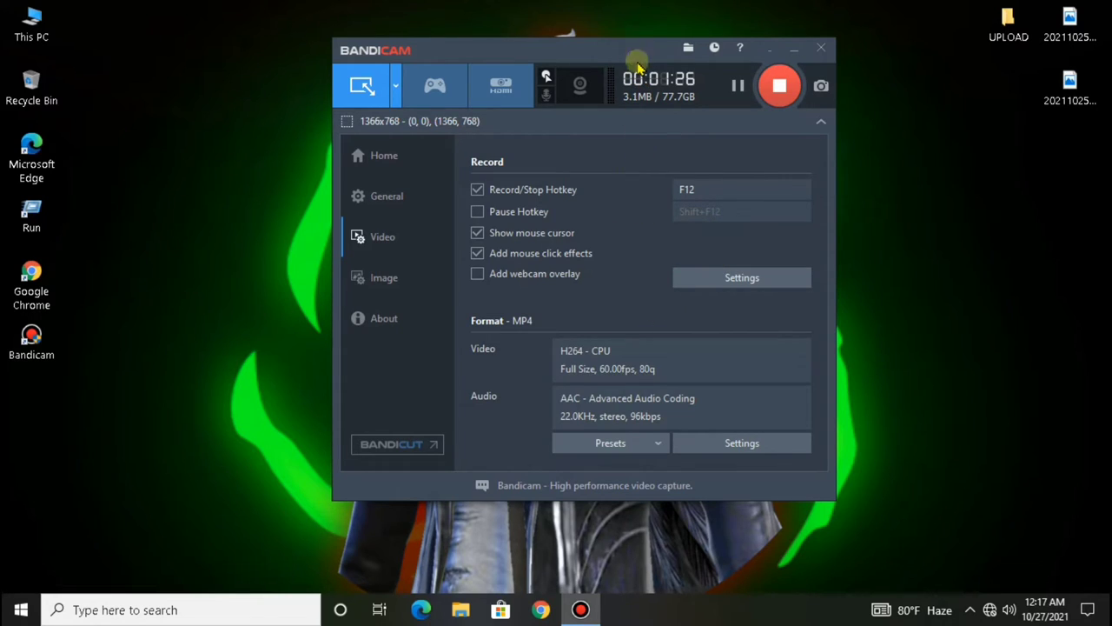
Open Task Manager to examine Bandicam's CPU and memory usage during recording, and minimize it again.
{"action": "right_click", "coordinate": [653, 613]}
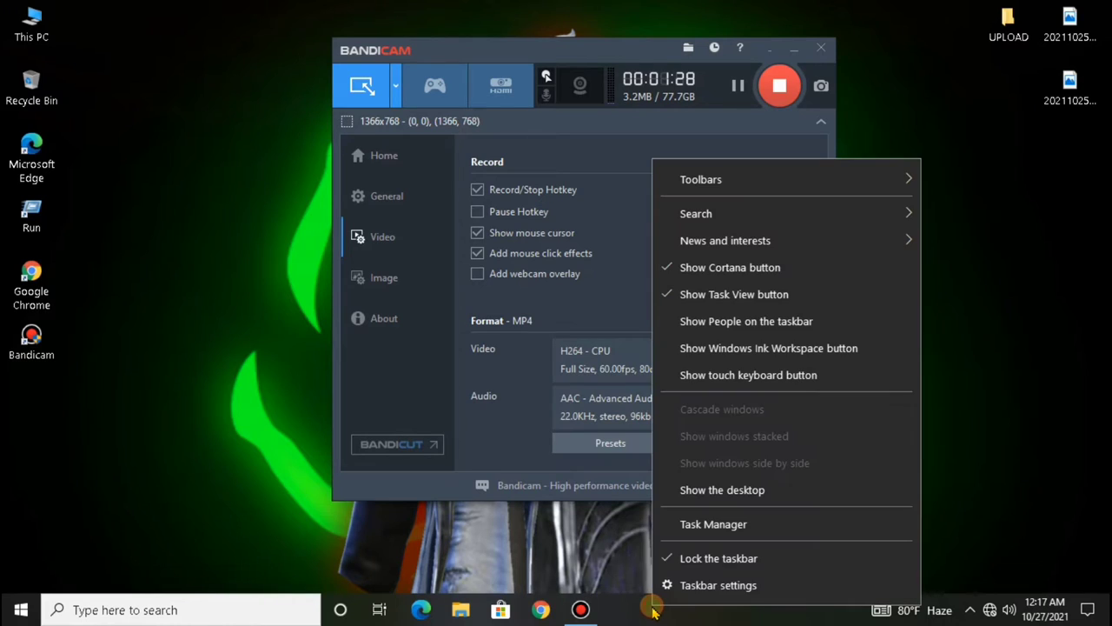
{"action": "left_click", "coordinate": [712, 525]}
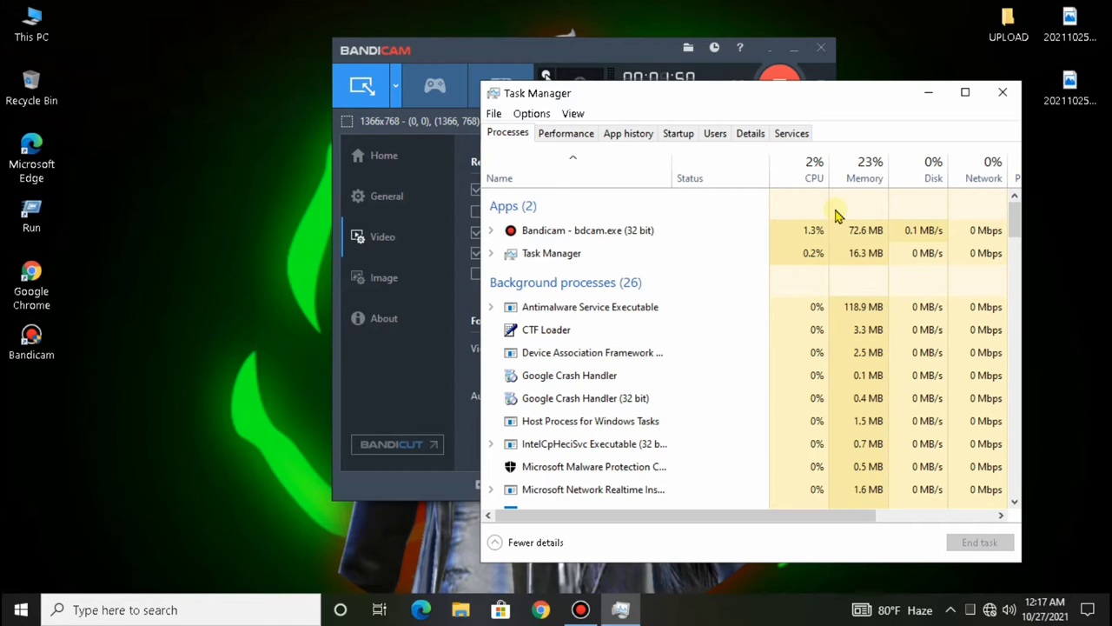
{"action": "left_click", "coordinate": [928, 92]}
Reopen Bandicam's format settings and review the MP4 video and audio options.
{"action": "left_click", "coordinate": [738, 441]}
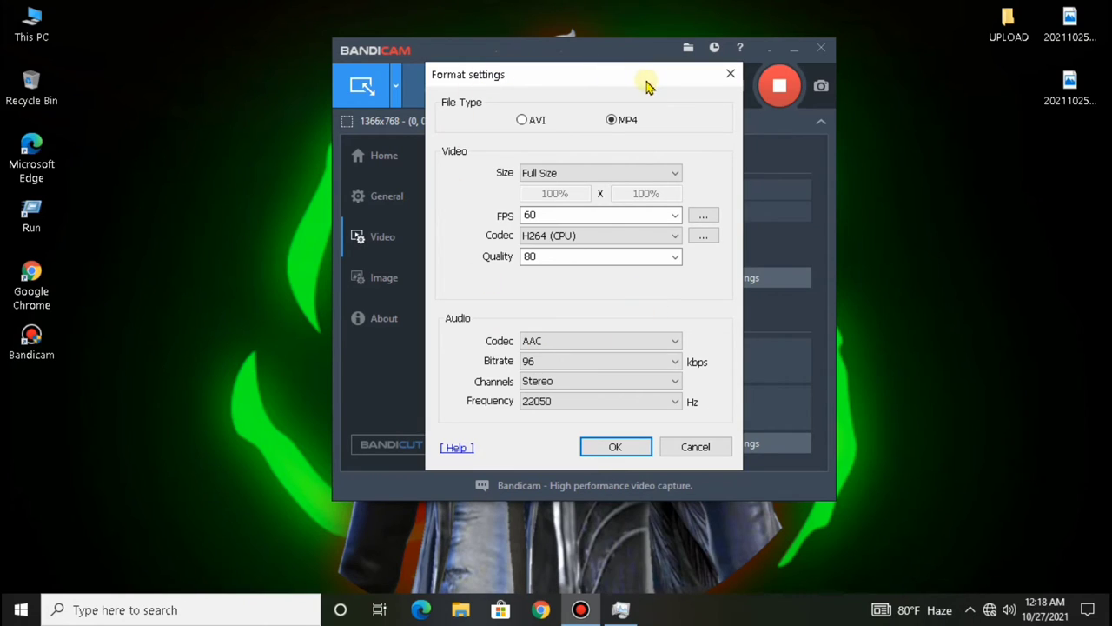
{"action": "left_click_drag", "start_coordinate": [647, 84], "coordinate": [669, 62]}
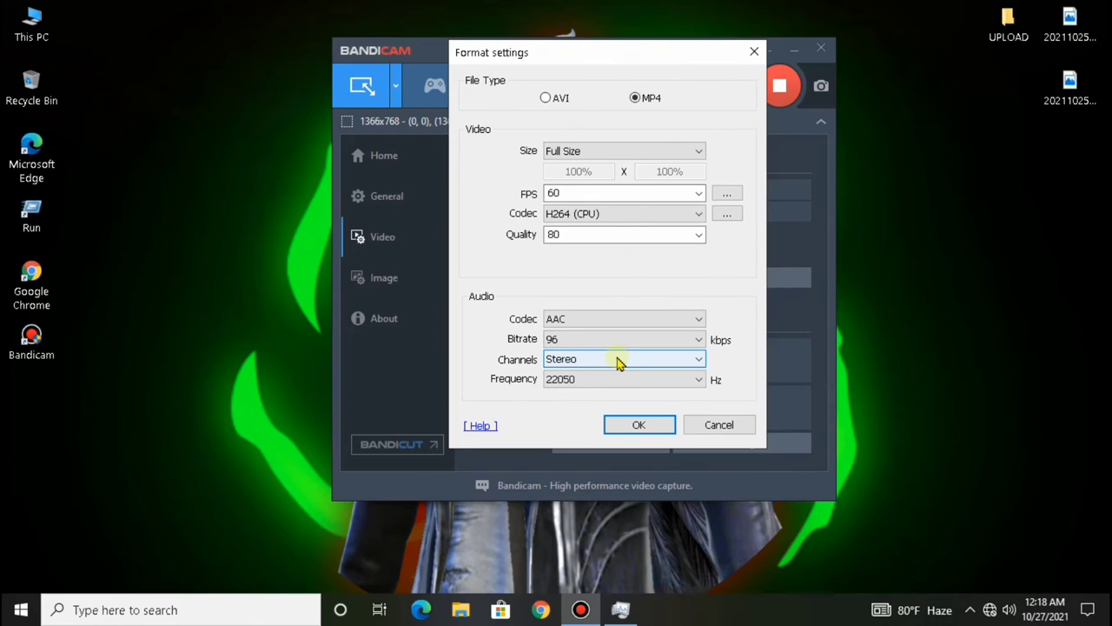
{"action": "left_click_drag", "start_coordinate": [635, 60], "coordinate": [606, 77]}
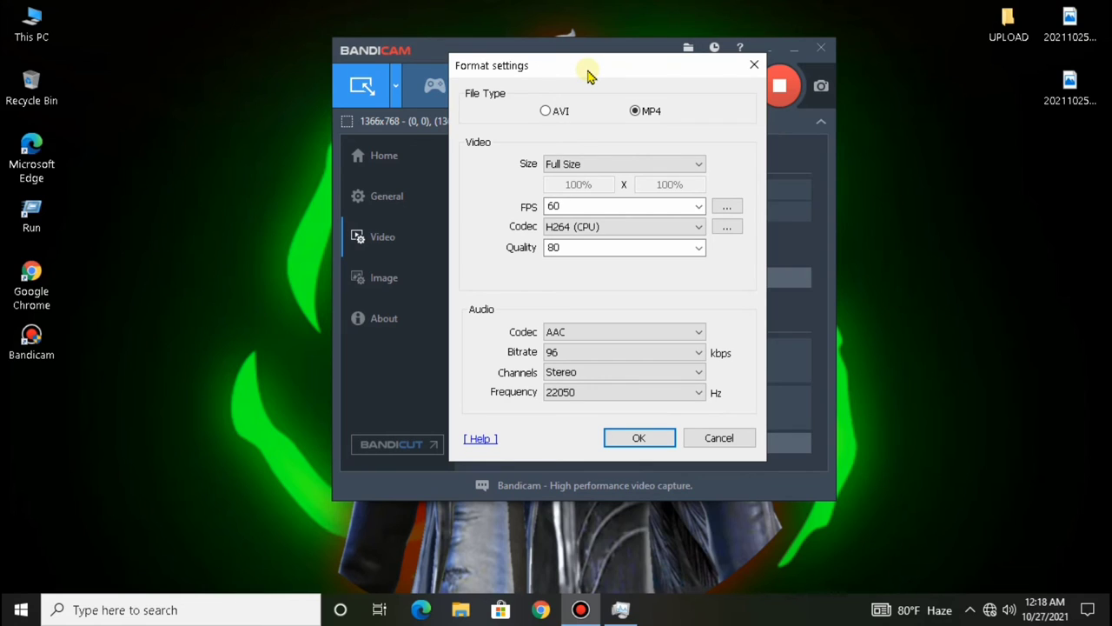
{"action": "mouse_move", "coordinate": [588, 77]}
{"action": "left_mouse_down"}
{"action": "mouse_move", "coordinate": [564, 72]}
{"action": "mouse_move", "coordinate": [603, 69]}
{"action": "mouse_move", "coordinate": [549, 65]}
{"action": "mouse_move", "coordinate": [589, 54]}
{"action": "mouse_move", "coordinate": [513, 79]}
{"action": "mouse_move", "coordinate": [510, 25]}
{"action": "mouse_move", "coordinate": [574, 74]}
{"action": "left_mouse_up"}
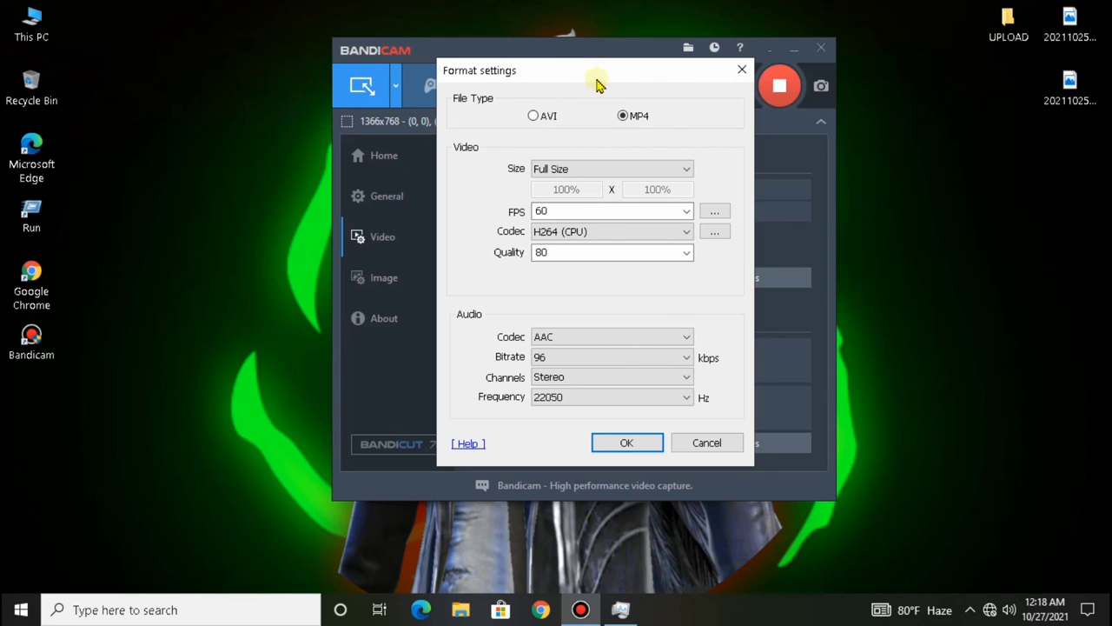
{"action": "left_click_drag", "start_coordinate": [597, 83], "coordinate": [618, 76]}
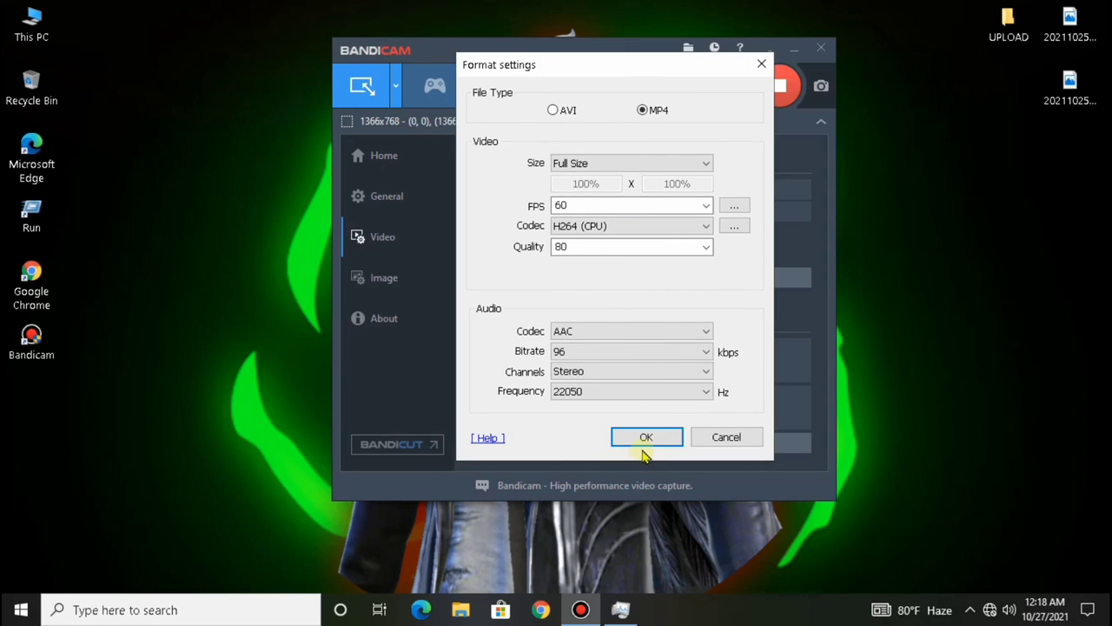